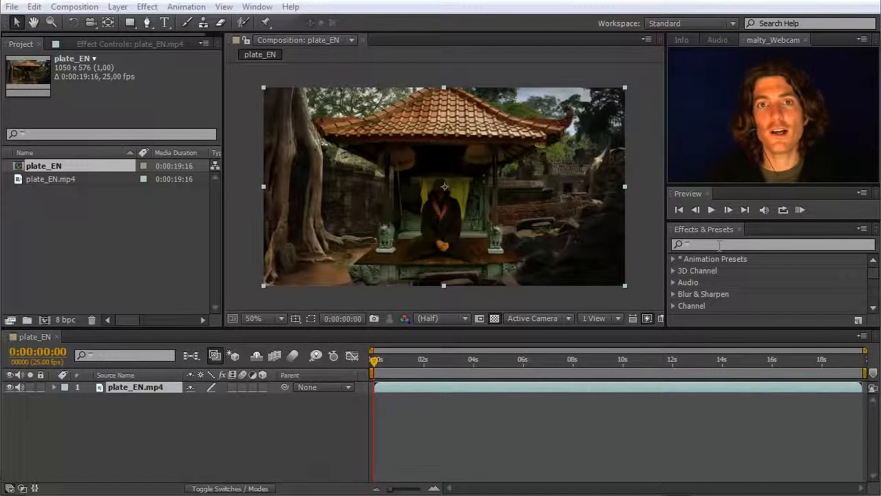
Step: Apply the Curves effect to the plate_EN.mp4 layer and raise its RGB curve in the highlights and shadows
left_click(719, 246)
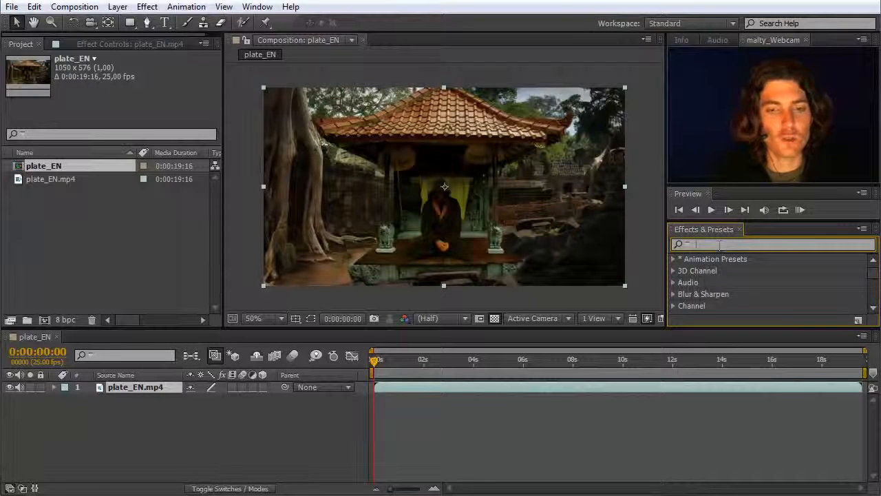
left_click(144, 388)
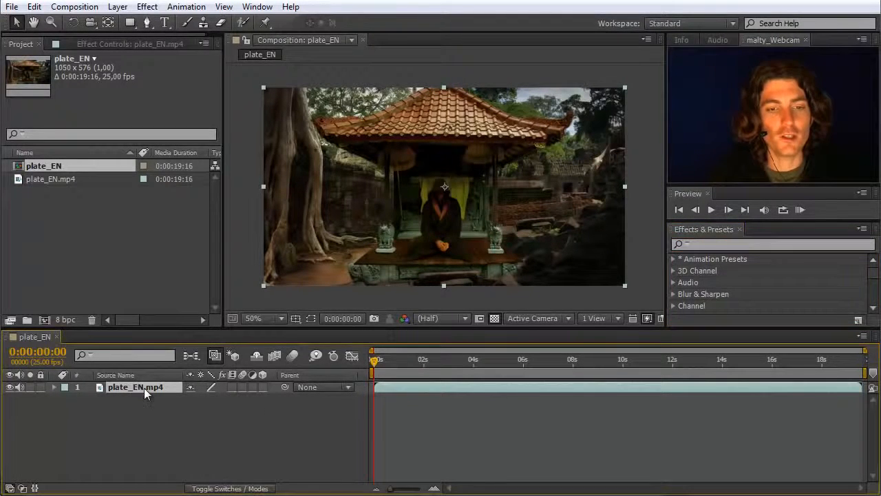
left_click_drag(374, 359, 338, 368)
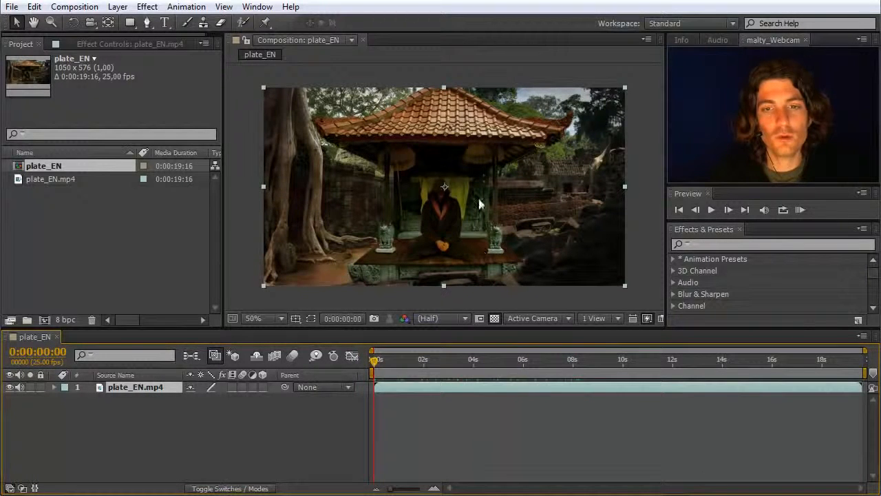
left_click(751, 252)
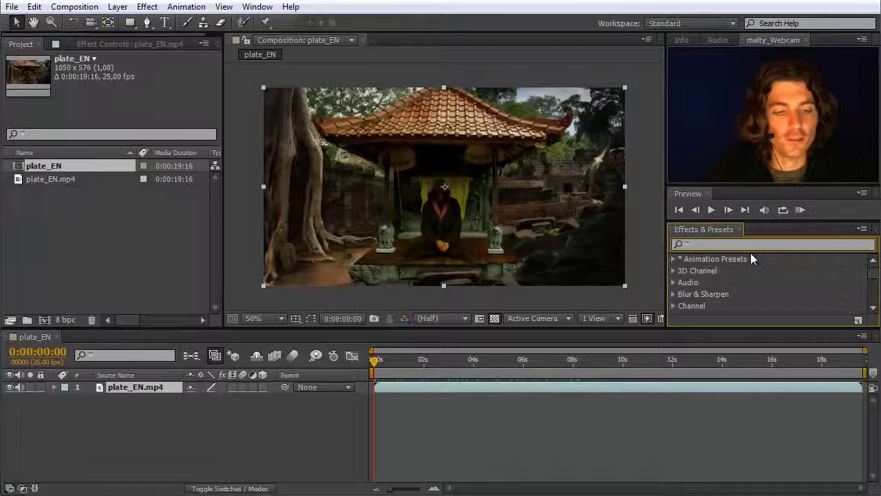
type("curv")
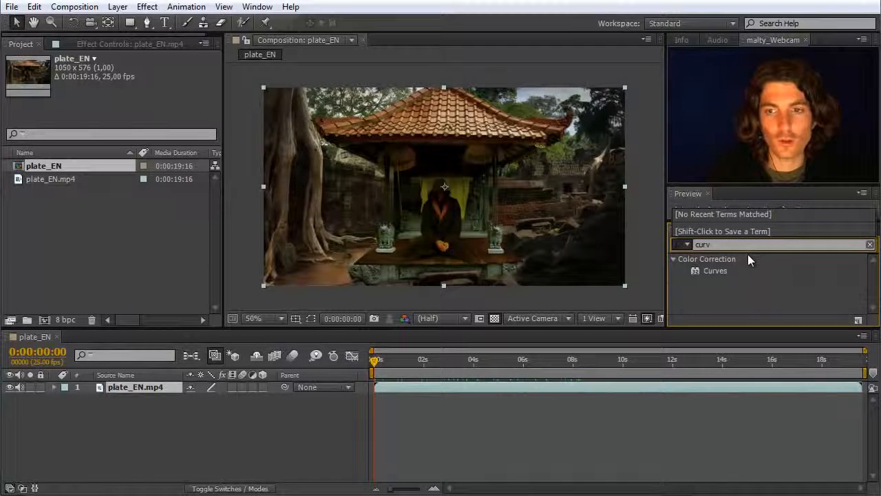
left_click_drag(706, 270, 137, 385)
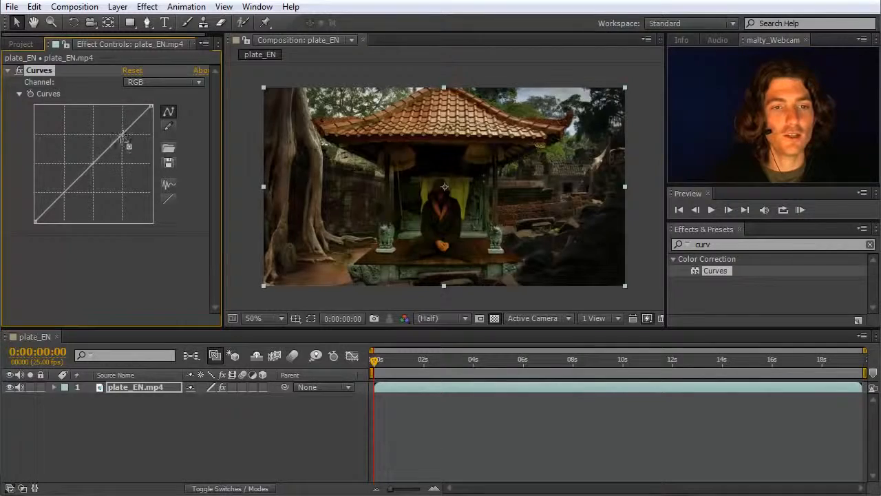
left_click_drag(124, 140, 114, 119)
left_click_drag(68, 180, 67, 161)
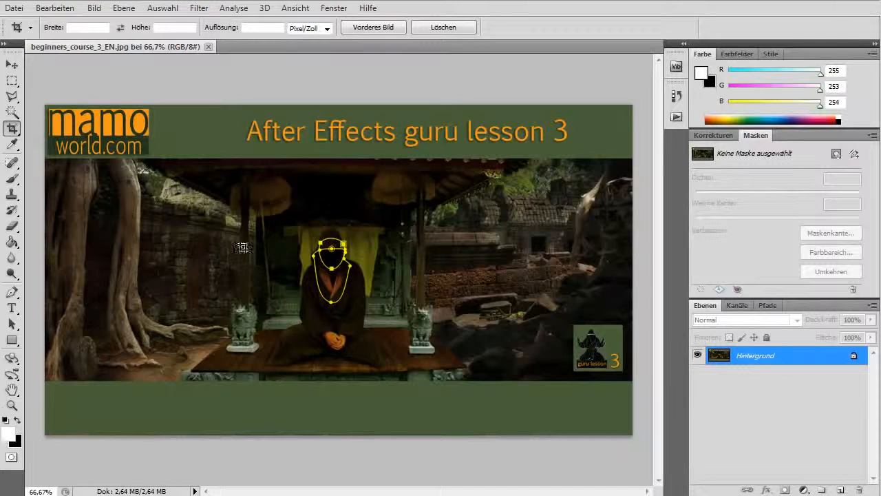
Step: Switch to Photoshop and open the Curves (Gradationskurven) adjustment for beginners_course_3_EN.jpg
left_click(94, 9)
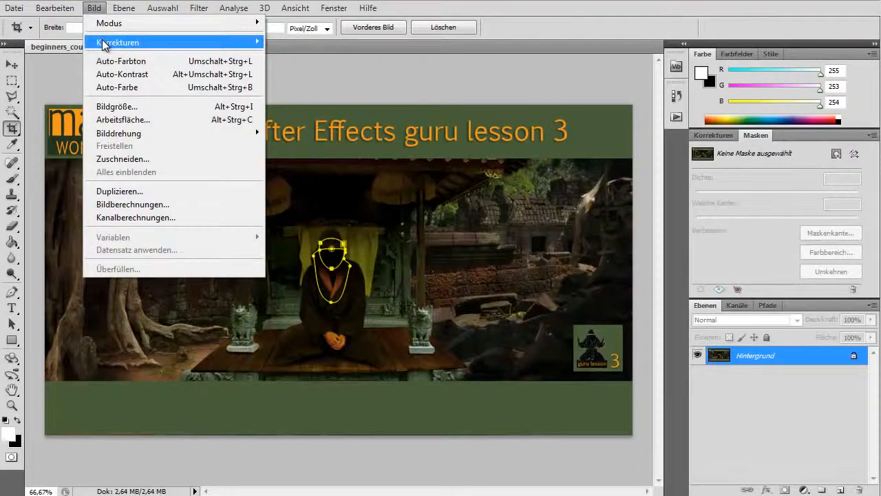
mouse_move(105, 45)
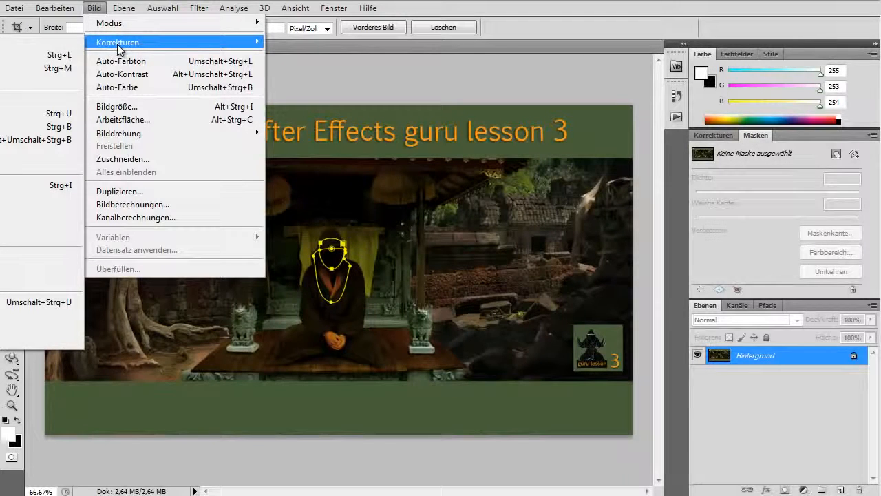
left_click(8, 68)
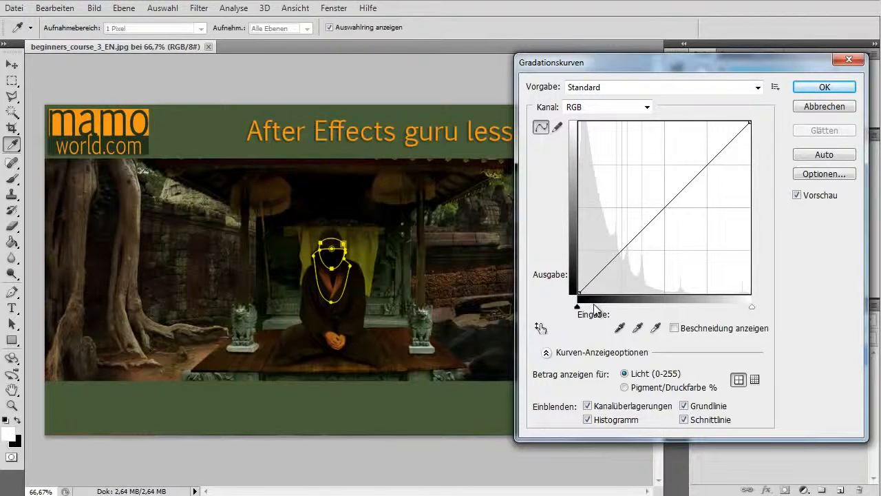
left_click(621, 327)
Step: Try darkening the image by lowering the RGB curve's white point to output 163, and return it to 255
left_click(750, 122)
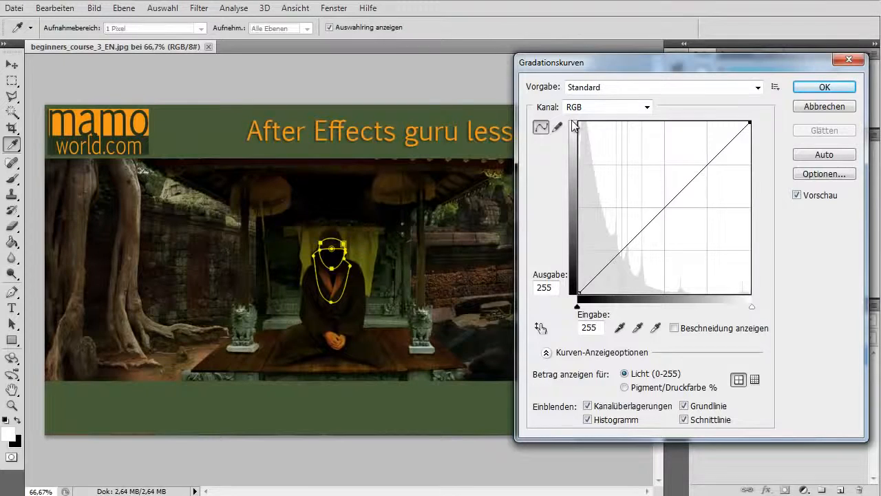
left_click_drag(750, 123, 751, 184)
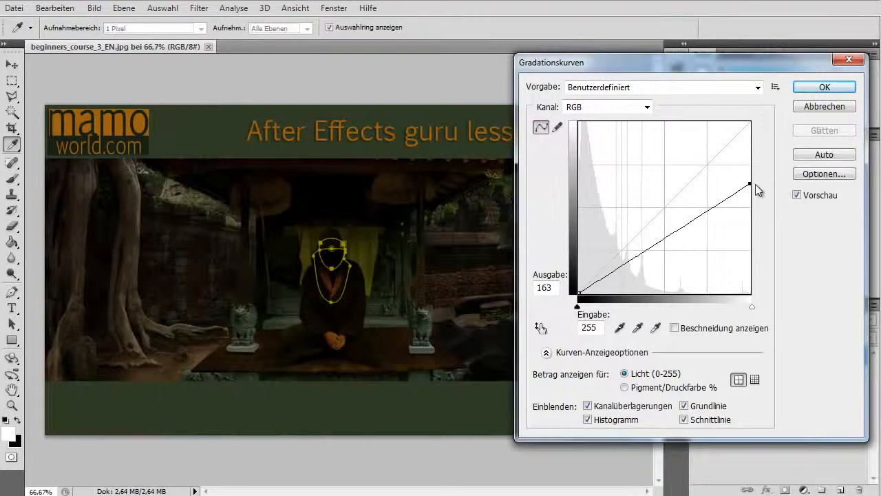
left_click_drag(750, 185, 765, 116)
Step: Try lifting the blacks by moving the RGB curve's black point to outputs 82 and 62, and return it to 0
left_click_drag(579, 291, 578, 237)
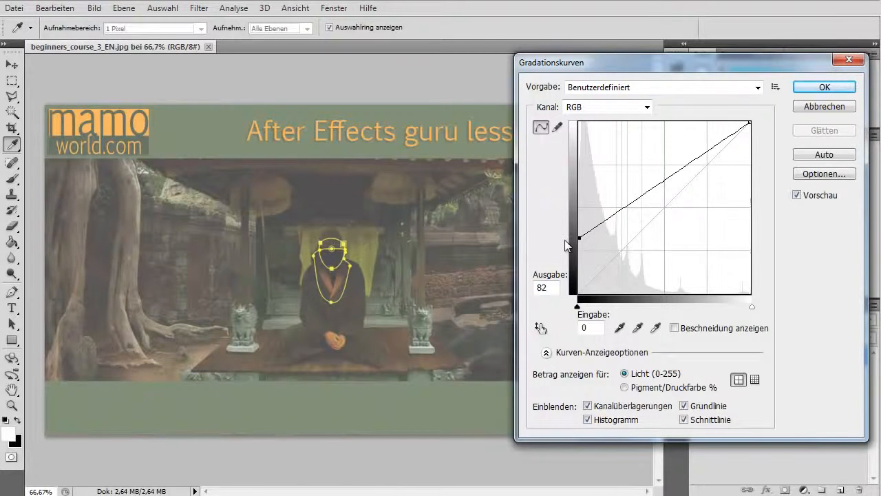
mouse_move(576, 237)
left_mouse_down()
mouse_move(578, 292)
mouse_move(578, 251)
left_mouse_up()
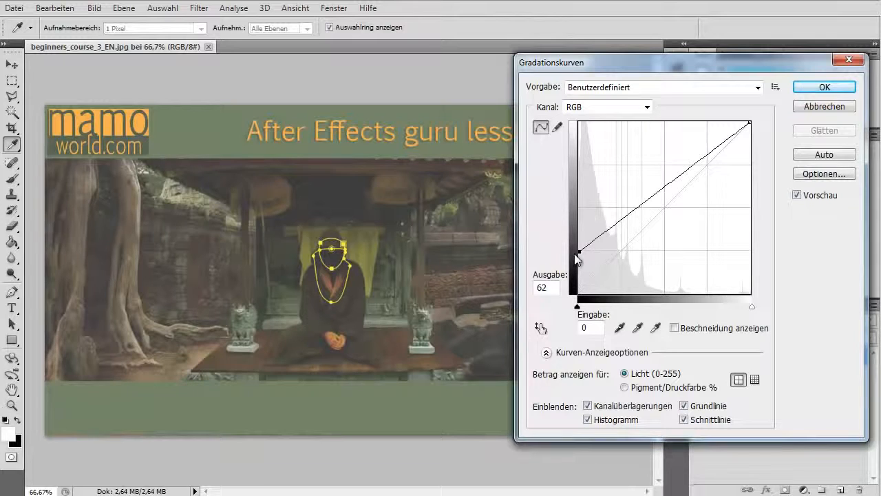
left_click_drag(579, 249, 579, 291)
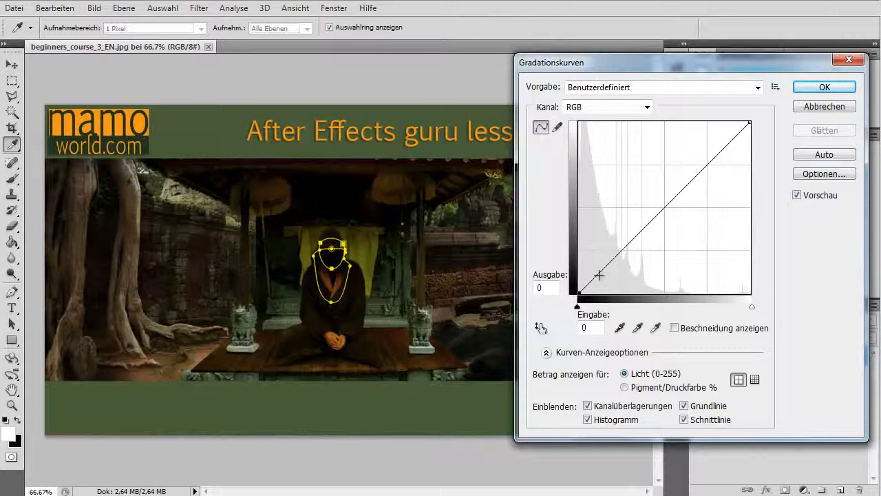
Step: Try a steep shadow lift with a curve point at input 10, output 42, and a second point above it, and remove both
left_click(592, 277)
mouse_move(592, 277)
left_mouse_down()
mouse_move(596, 266)
mouse_move(586, 263)
left_mouse_up()
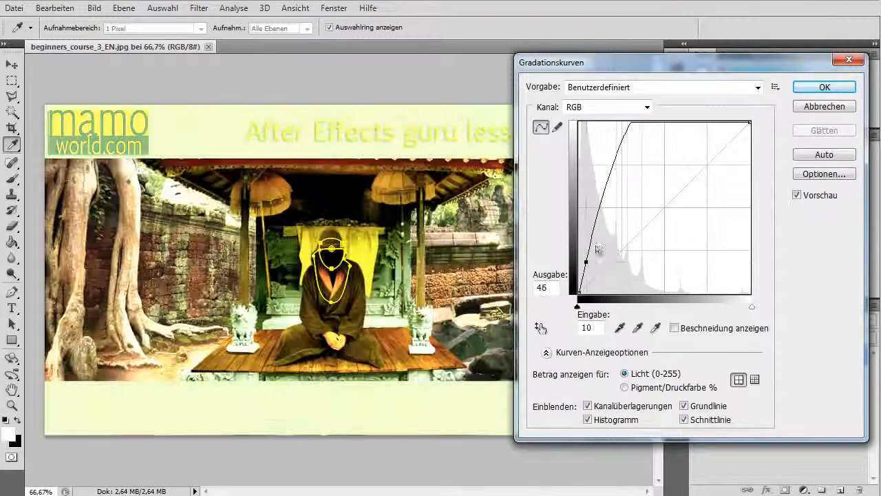
left_click_drag(617, 150, 604, 225)
left_click_drag(585, 258, 586, 265)
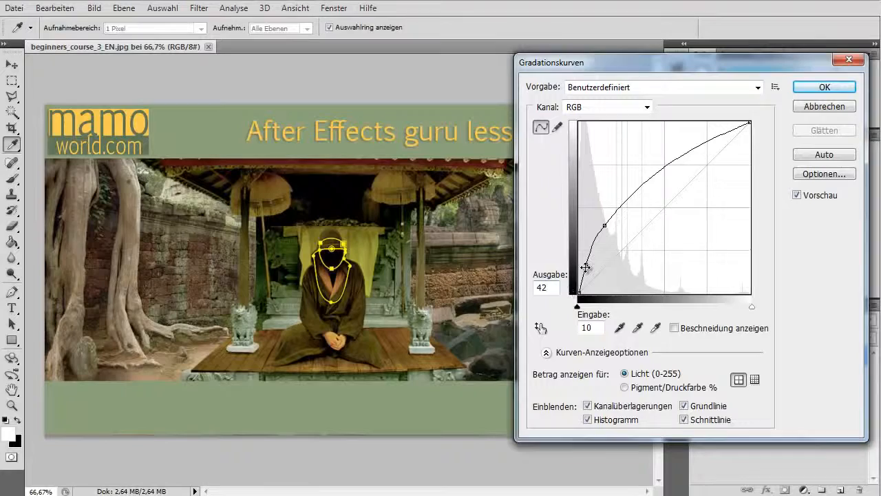
left_click_drag(584, 264, 548, 279)
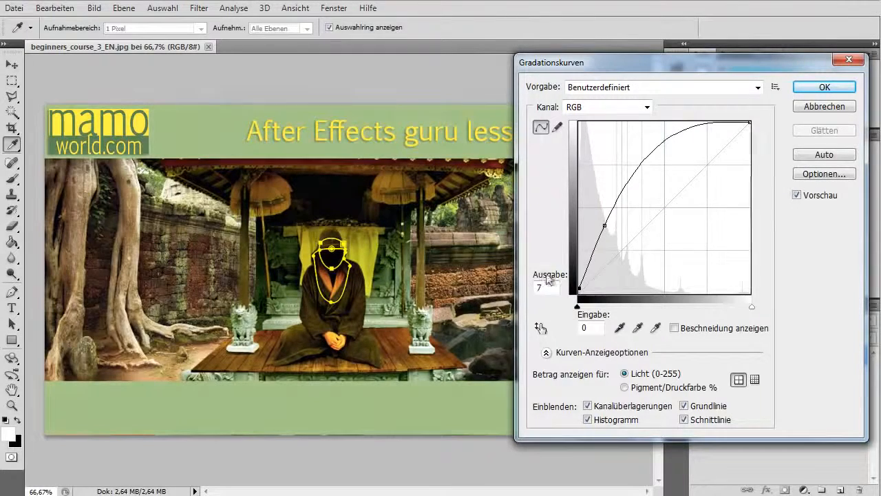
left_click_drag(605, 226, 512, 235)
Step: Try reducing contrast with the black point at about output 60 and the white point at 191, and return both to 0 and 255
left_click_drag(579, 287, 579, 257)
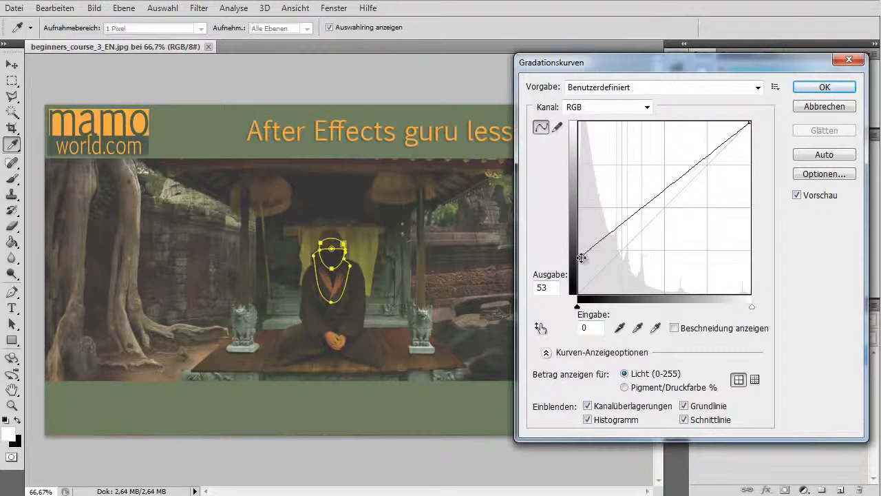
left_click_drag(580, 257, 579, 252)
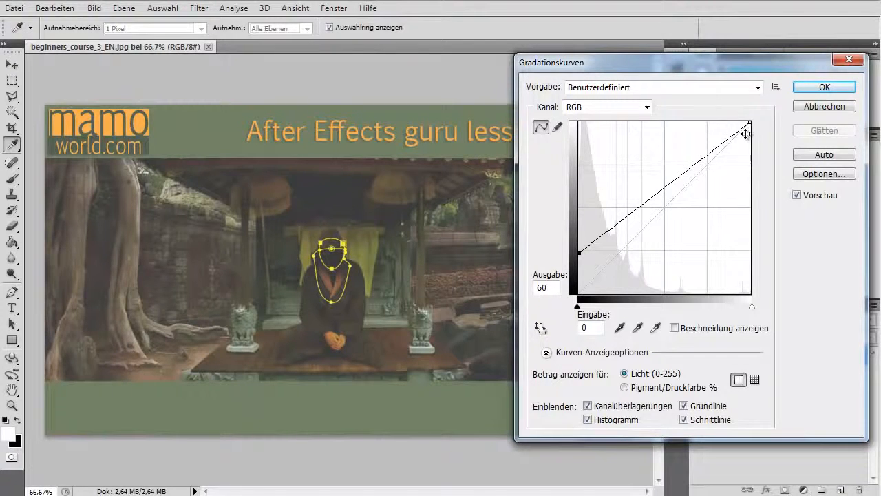
left_click_drag(750, 121, 755, 165)
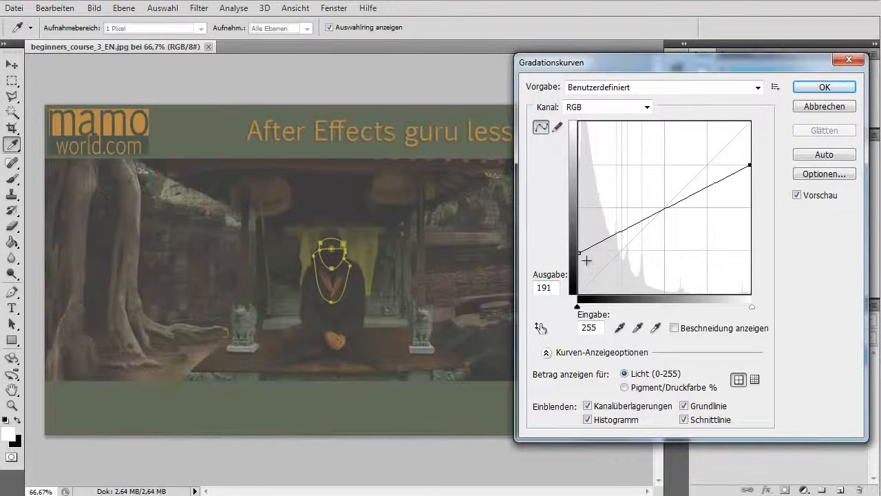
mouse_move(579, 253)
left_mouse_down()
mouse_move(579, 293)
mouse_move(579, 251)
left_mouse_up()
mouse_move(749, 165)
left_mouse_down()
mouse_move(752, 122)
mouse_move(753, 165)
left_mouse_up()
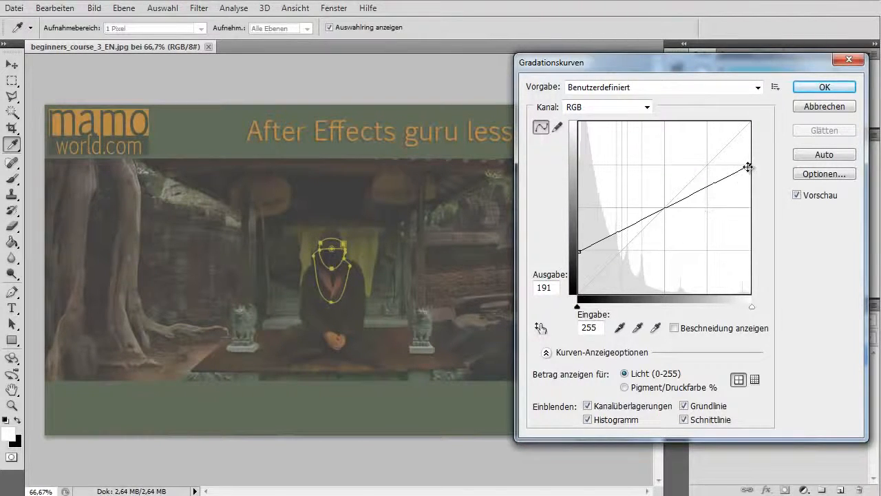
left_click_drag(750, 166, 749, 122)
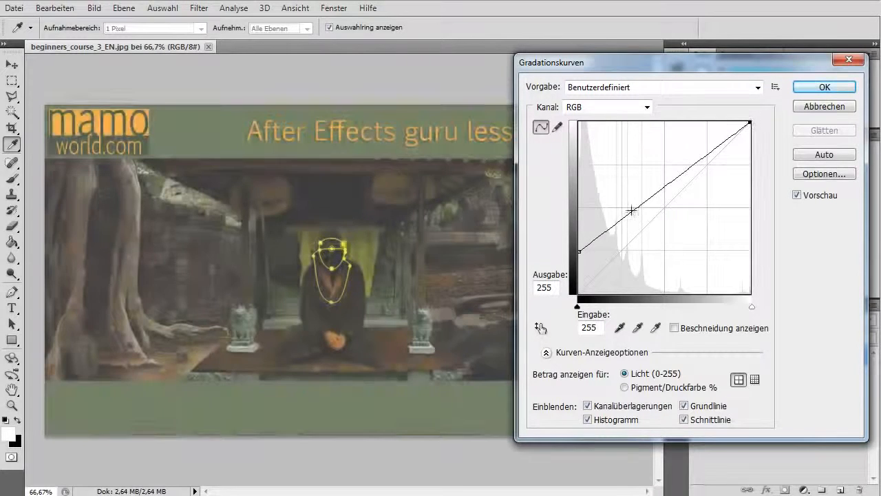
left_click_drag(577, 252, 573, 301)
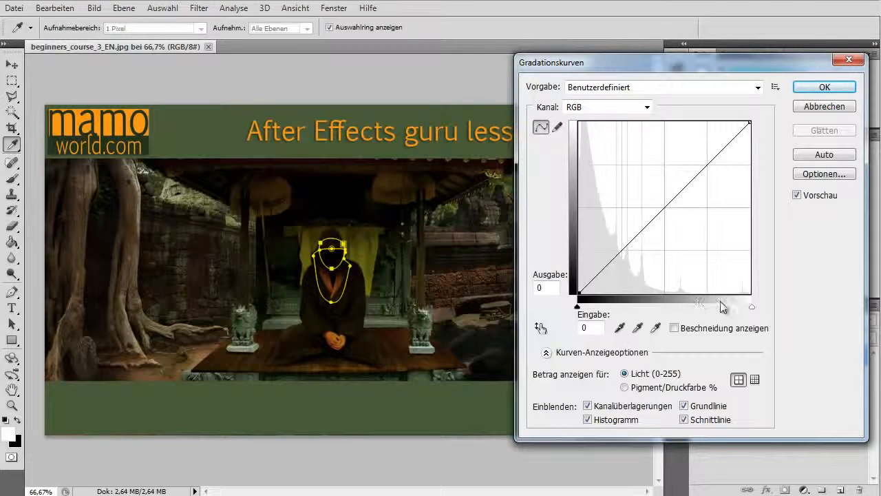
Step: Shape the RGB curve into a contrast-boosting S with a highlight point at input 190, output 205 and a shadow point at about input 62, output 44
left_click_drag(709, 166, 707, 148)
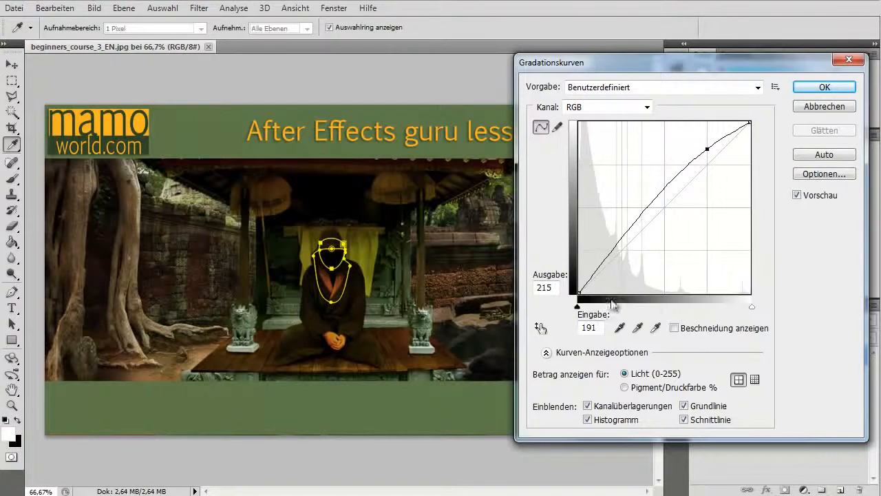
left_click_drag(622, 234, 620, 271)
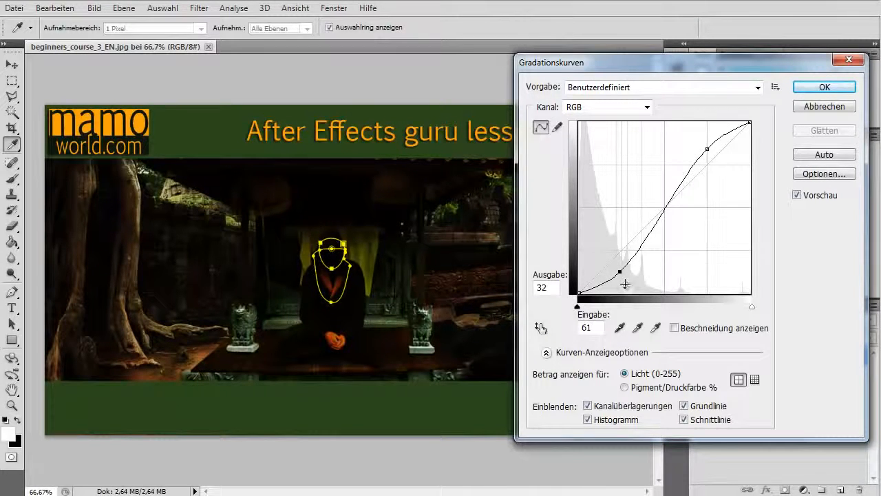
left_click_drag(619, 271, 620, 263)
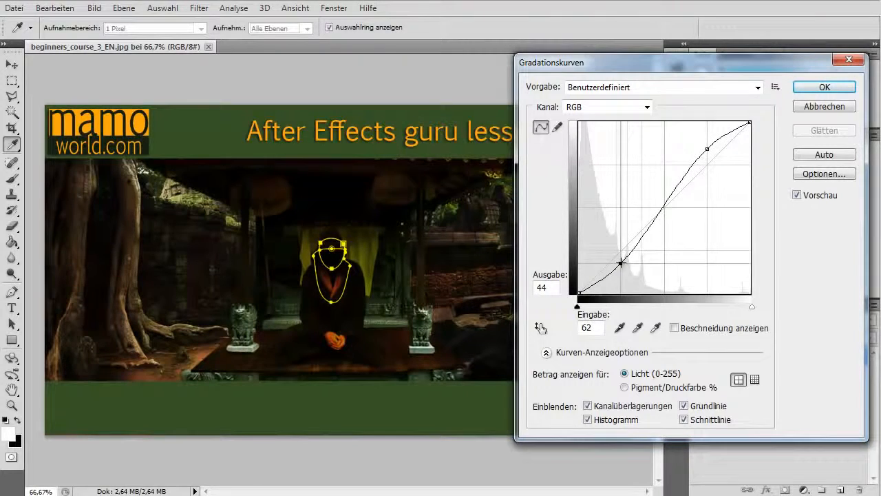
left_click_drag(707, 150, 708, 158)
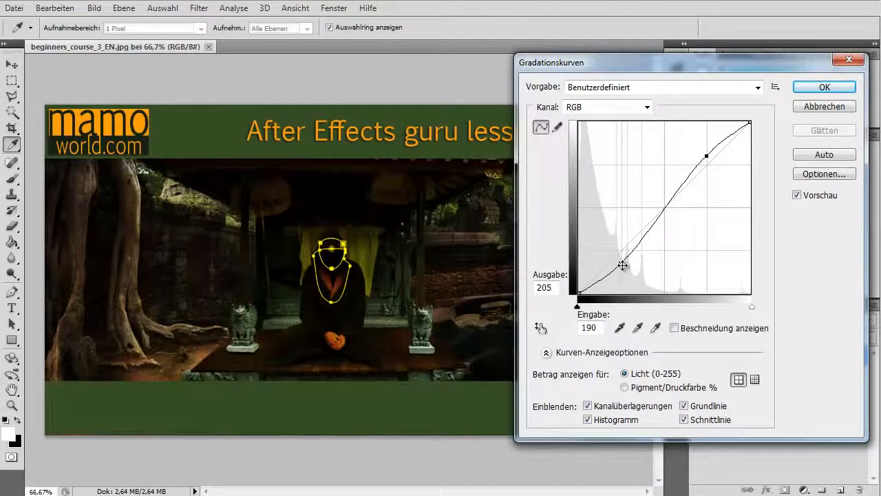
Step: Invert the S-curve by raising the shadow point to input 64, output 92 and lowering the highlight point below the diagonal
left_click_drag(621, 266, 621, 232)
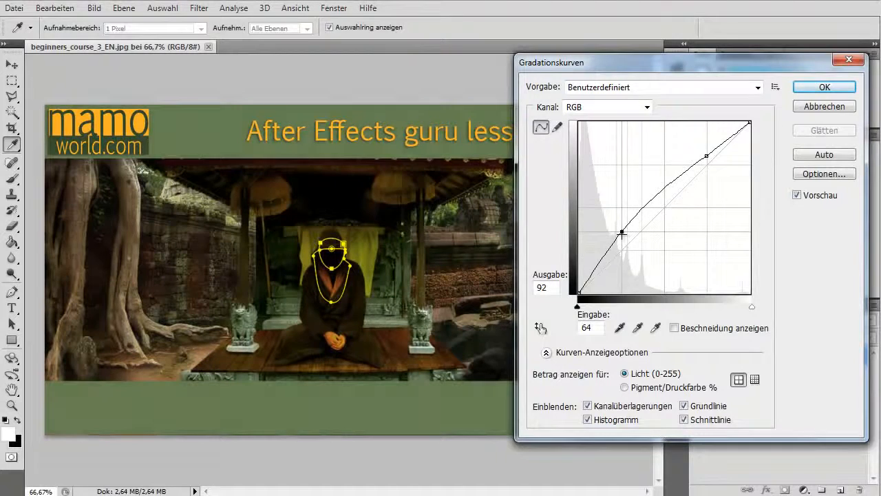
left_click_drag(709, 152, 707, 186)
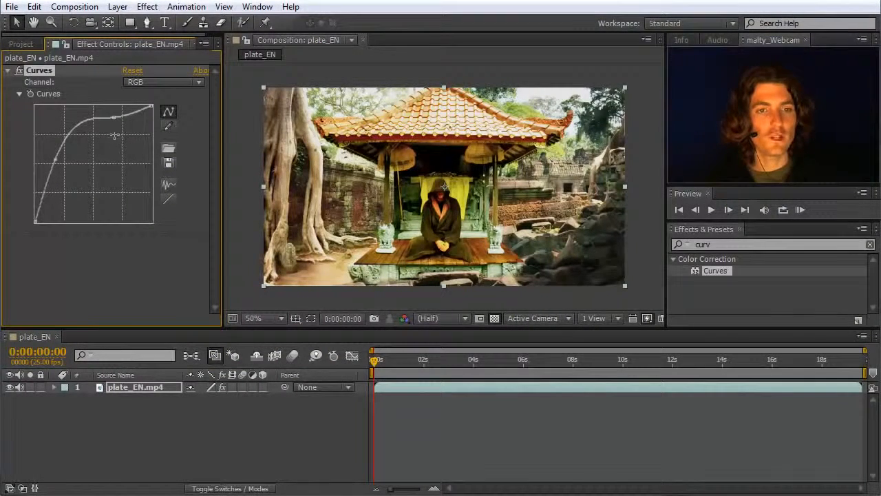
Step: Switch back to After Effects and try a contrast-flattening RGB curve with raised shadows and lowered highlights
left_click_drag(115, 118, 109, 100)
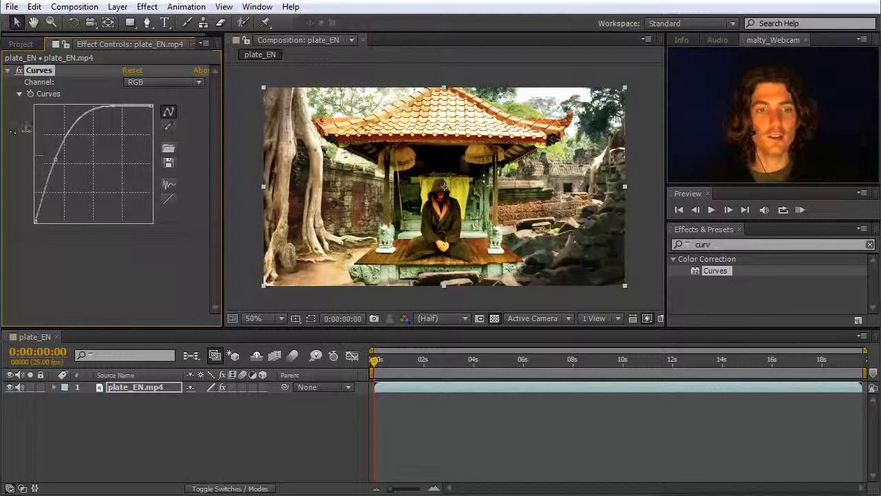
left_click_drag(112, 108, 124, 142)
left_click_drag(55, 160, 66, 176)
left_click_drag(126, 146, 127, 157)
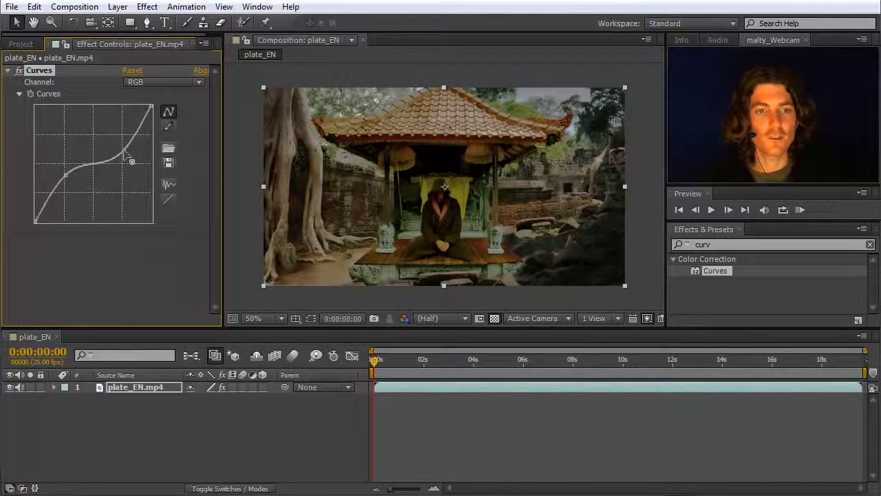
Step: Try an S-shaped RGB curve on the clip by raising the highlight point and lowering the shadow point
left_click_drag(127, 155, 113, 131)
left_click_drag(67, 176, 81, 181)
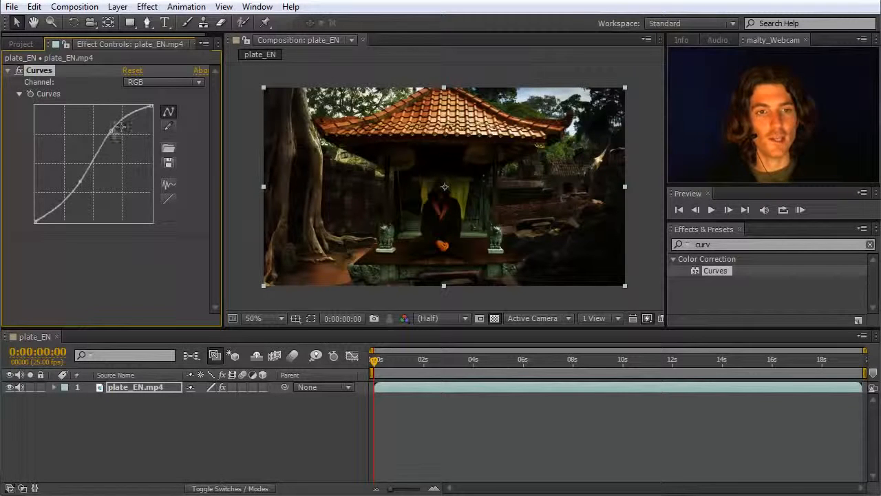
Step: Remove both points from the RGB curve, and shape the Green curve with raised highlights and the lower midtones anchored near the diagonal
left_click_drag(110, 131, 107, 31)
left_click_drag(79, 182, 603, 200)
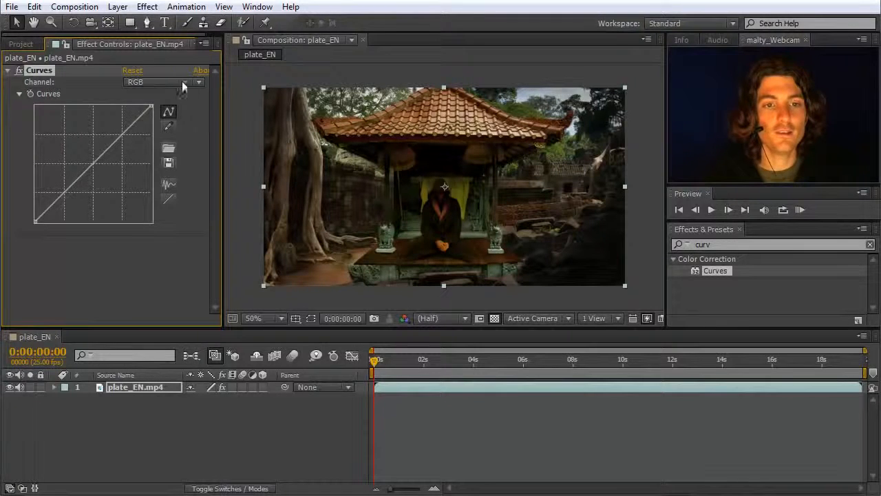
left_click(199, 82)
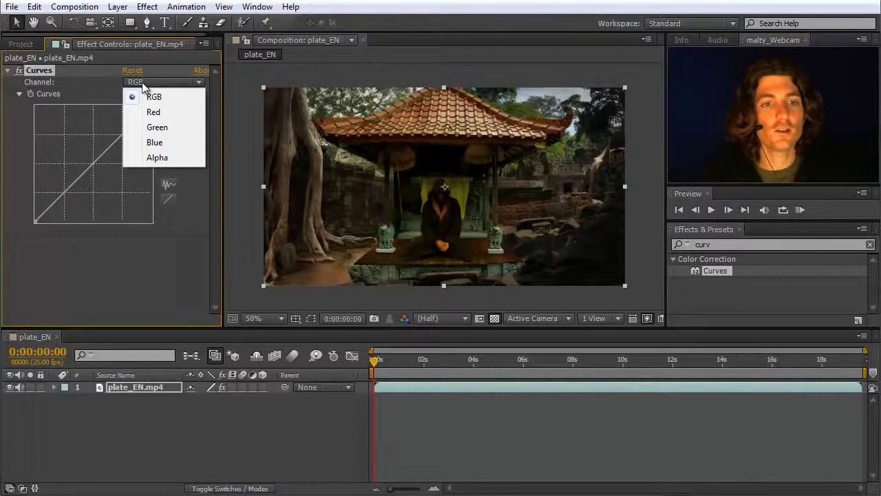
left_click(171, 127)
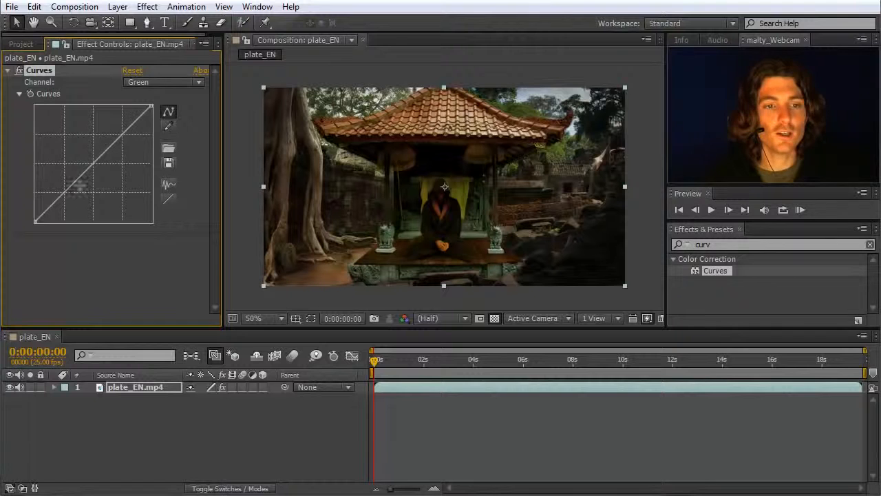
left_click_drag(119, 136, 112, 120)
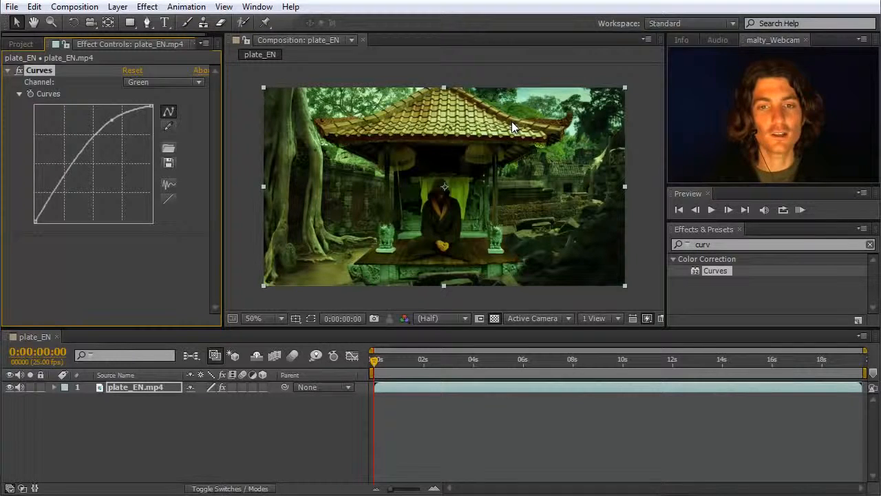
left_click_drag(66, 168, 85, 162)
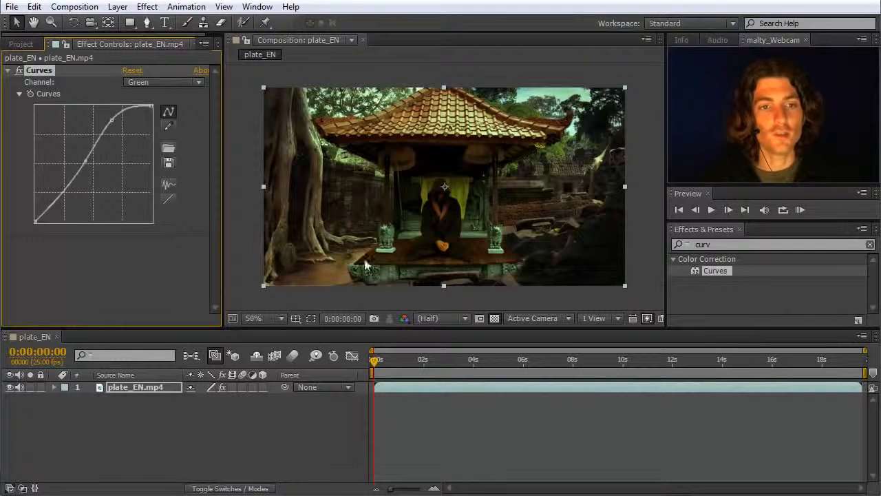
Step: Shape the Blue channel curve with raised shadows, a midtone point near the diagonal, and highlights pulled below it
left_click(198, 83)
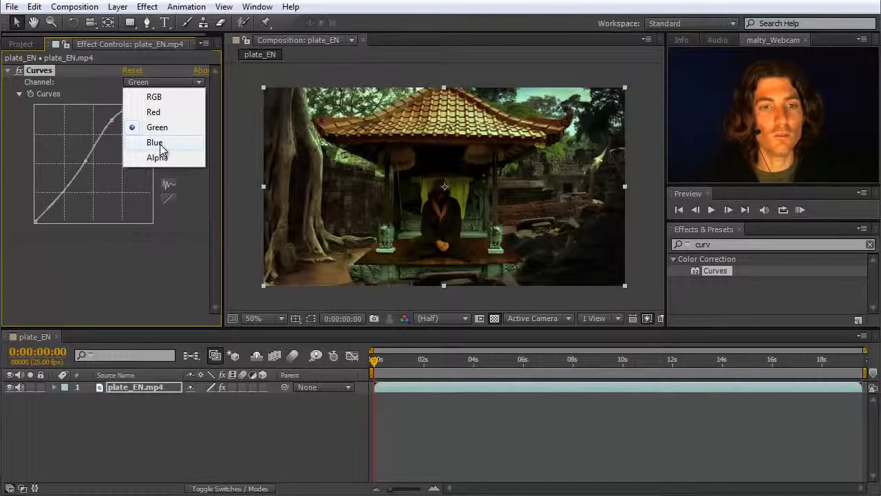
left_click(156, 143)
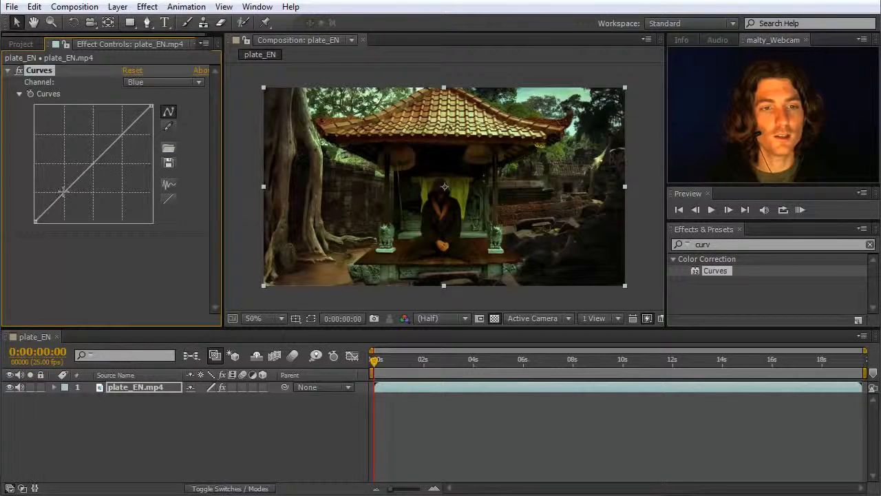
left_click_drag(65, 187, 56, 181)
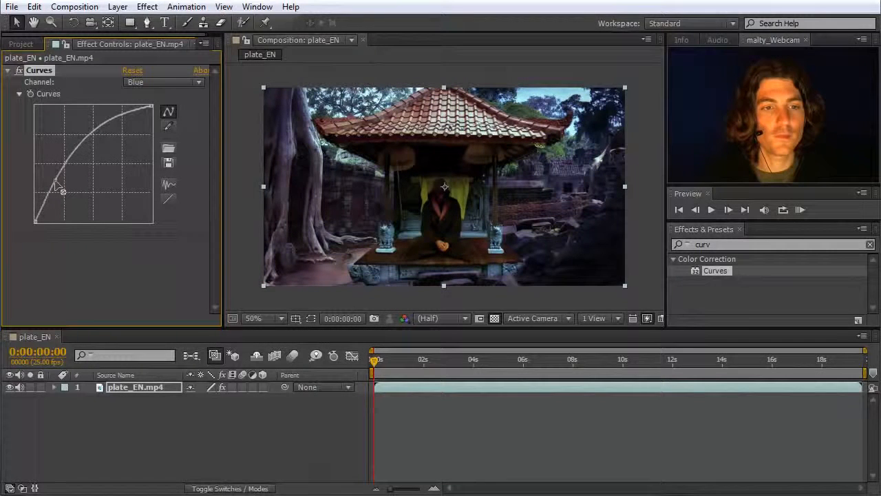
left_click_drag(80, 142, 89, 163)
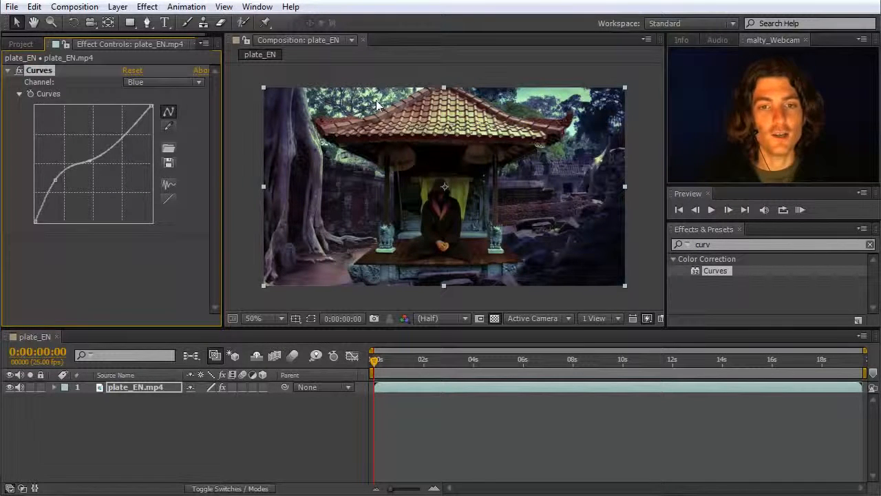
left_click_drag(120, 139, 135, 127)
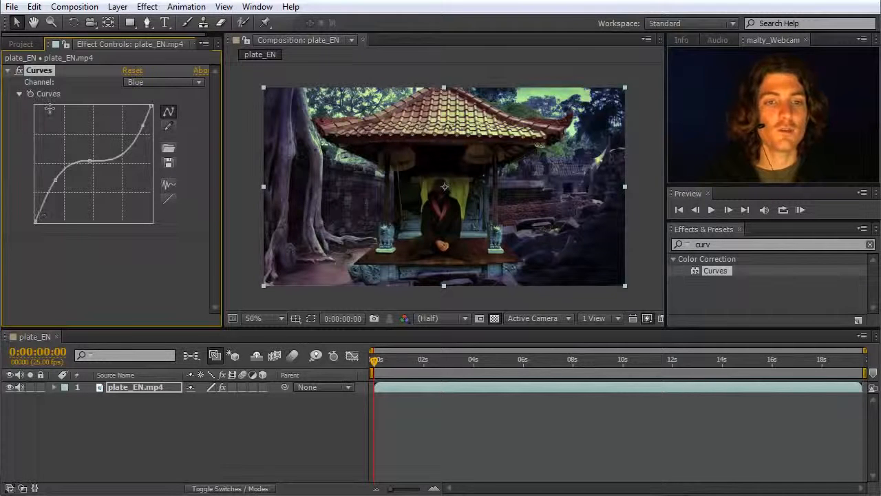
Step: Brighten the whole clip by raising the midtones of the RGB curve with a single point
left_click(197, 83)
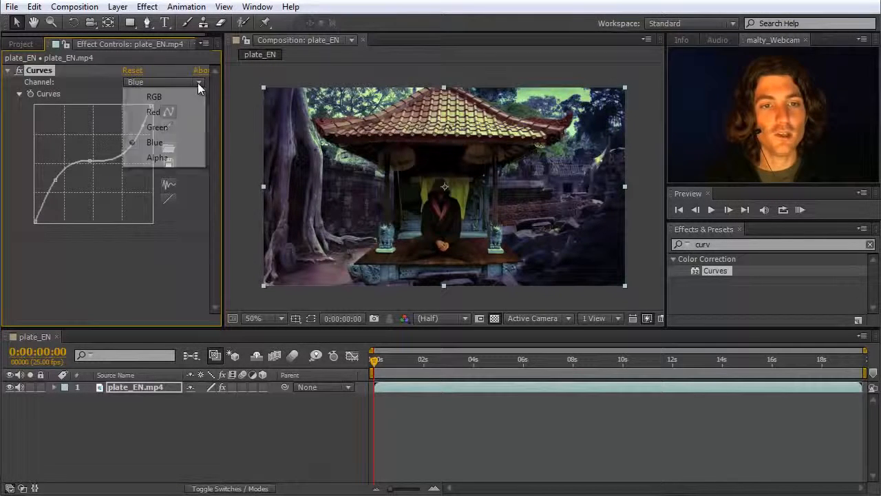
left_click(164, 92)
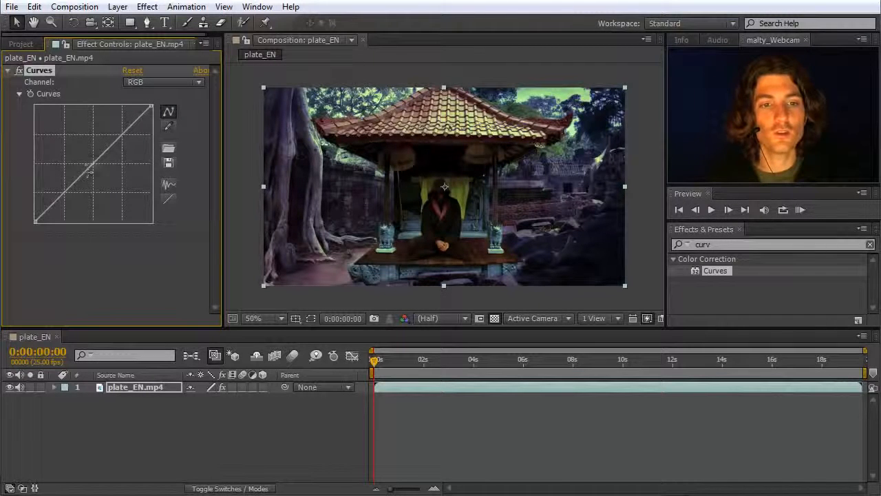
left_click_drag(88, 171, 86, 144)
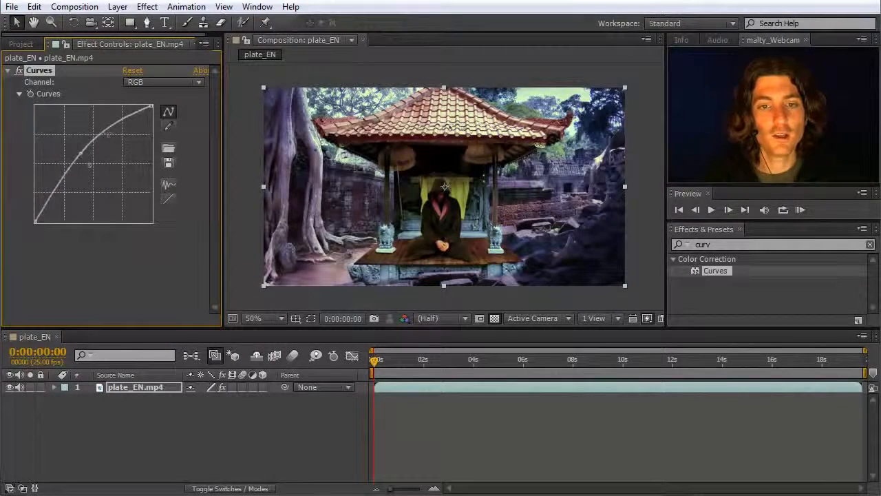
left_click(186, 82)
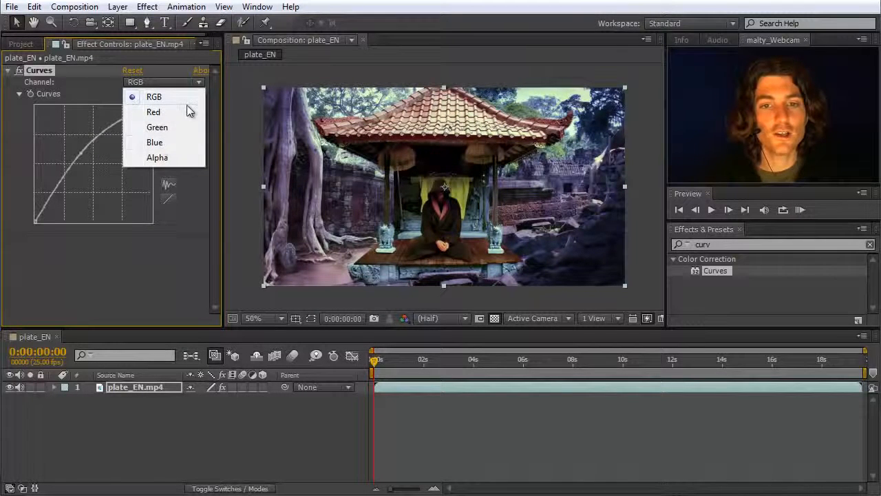
left_click(213, 90)
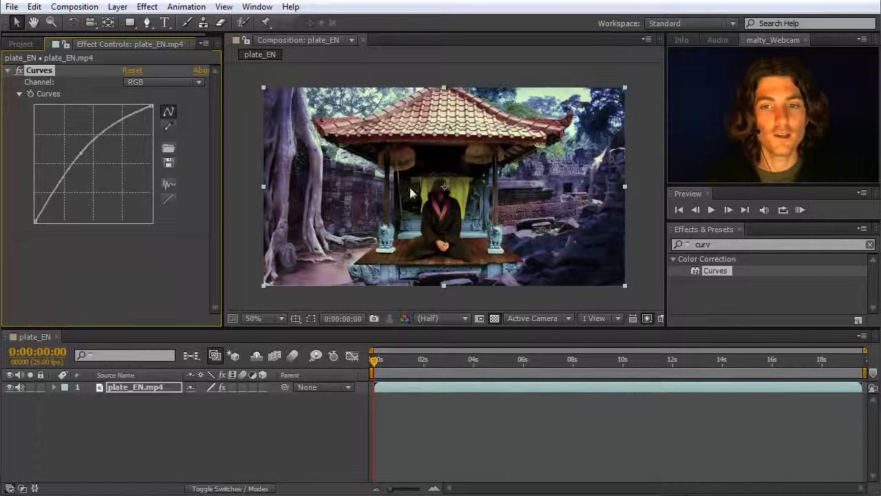